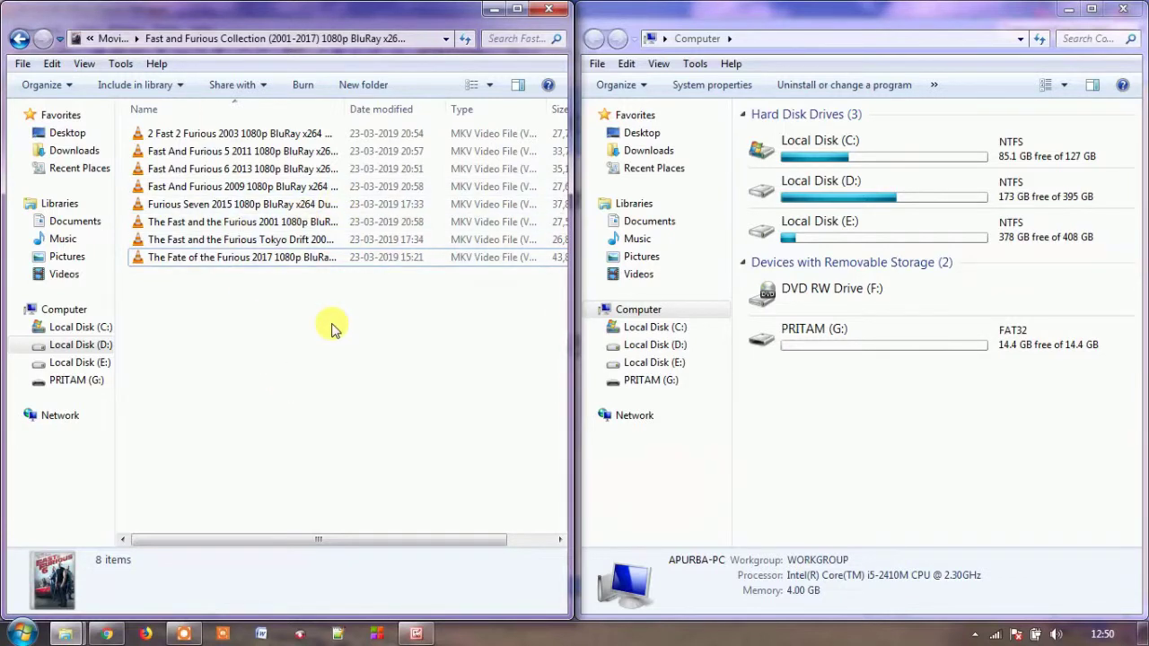
Try to copy The Fate of the Furious 2017 video file onto removable drive G:, and dismiss the error
click(300, 261)
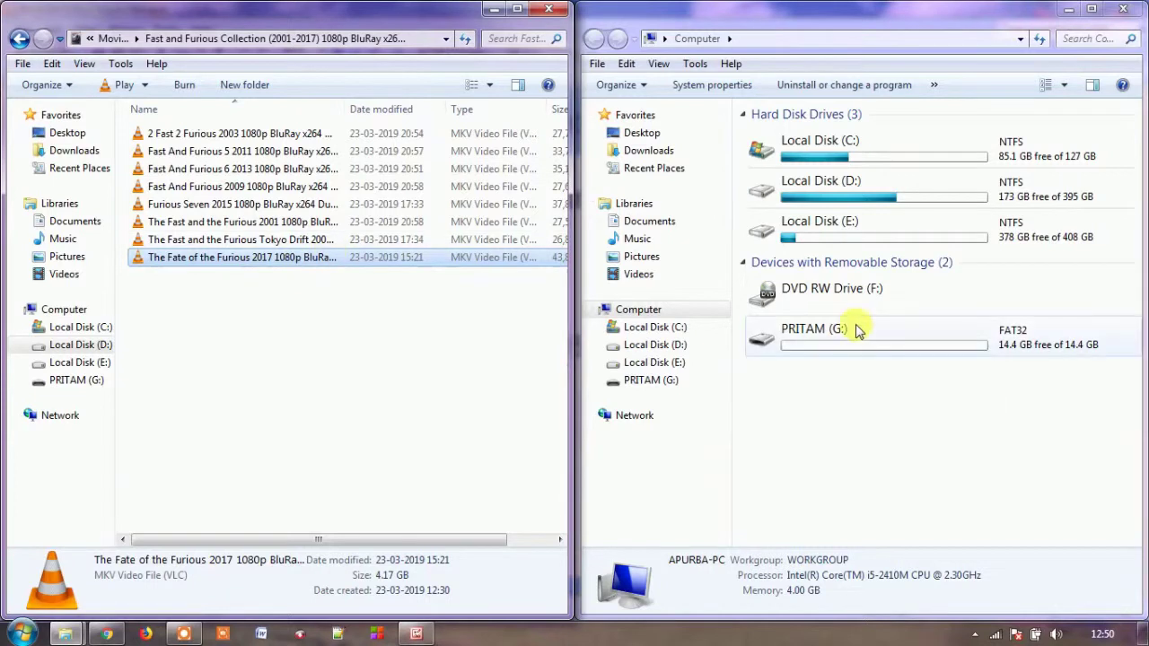
right_click(341, 260)
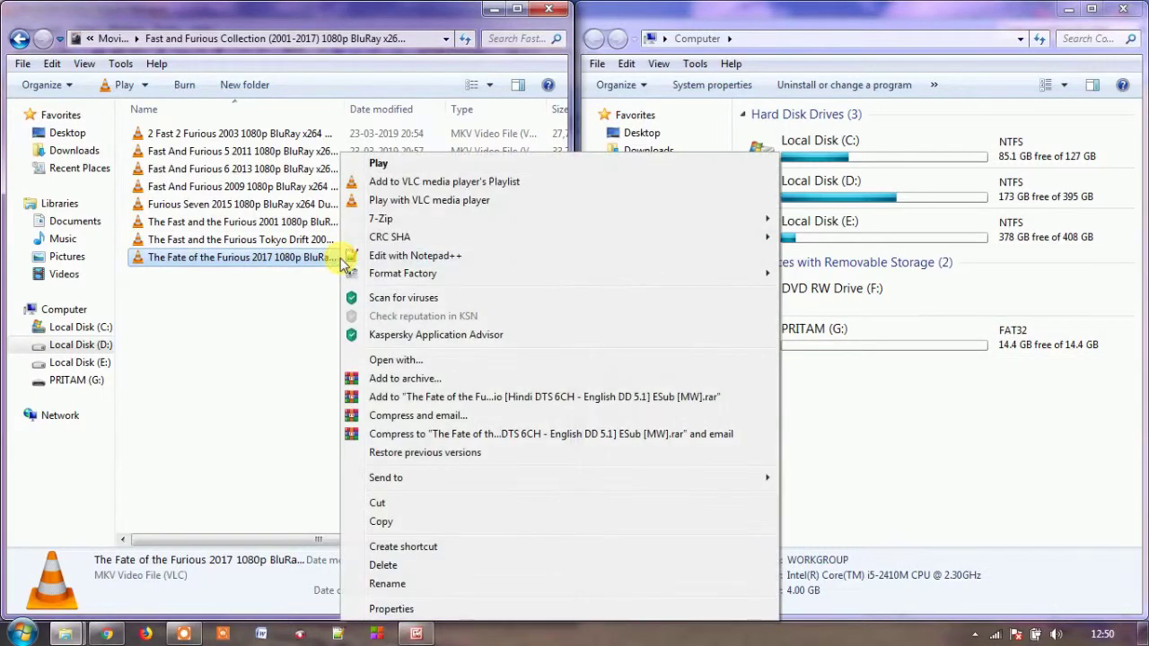
click(384, 523)
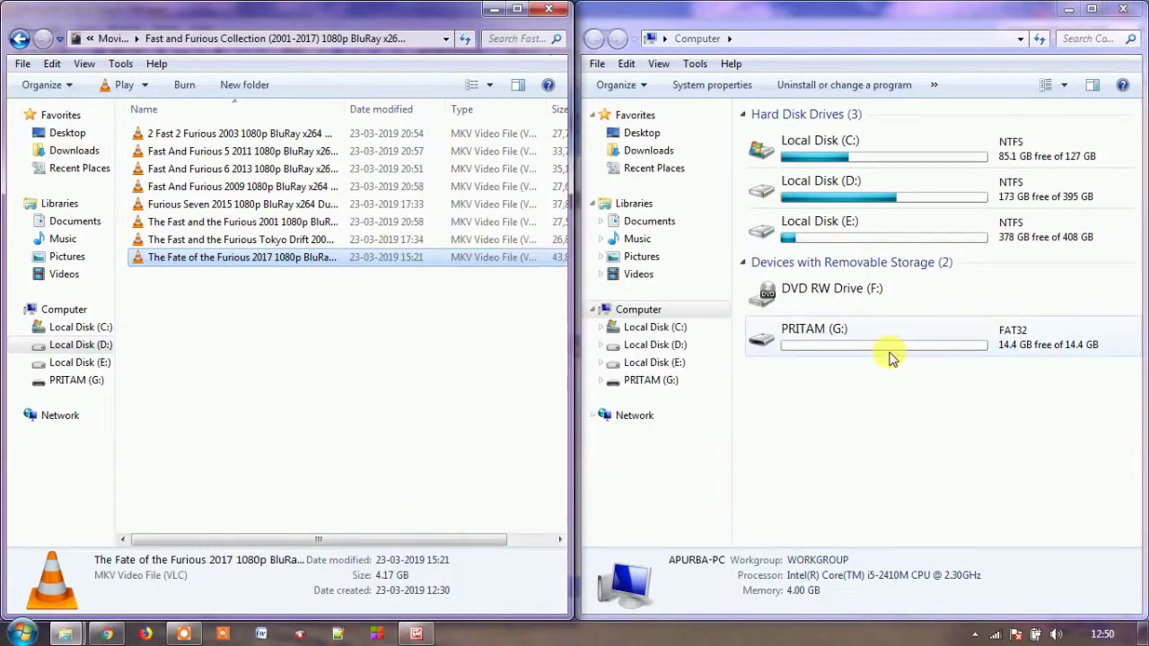
double_click(871, 346)
right_click(772, 170)
click(824, 284)
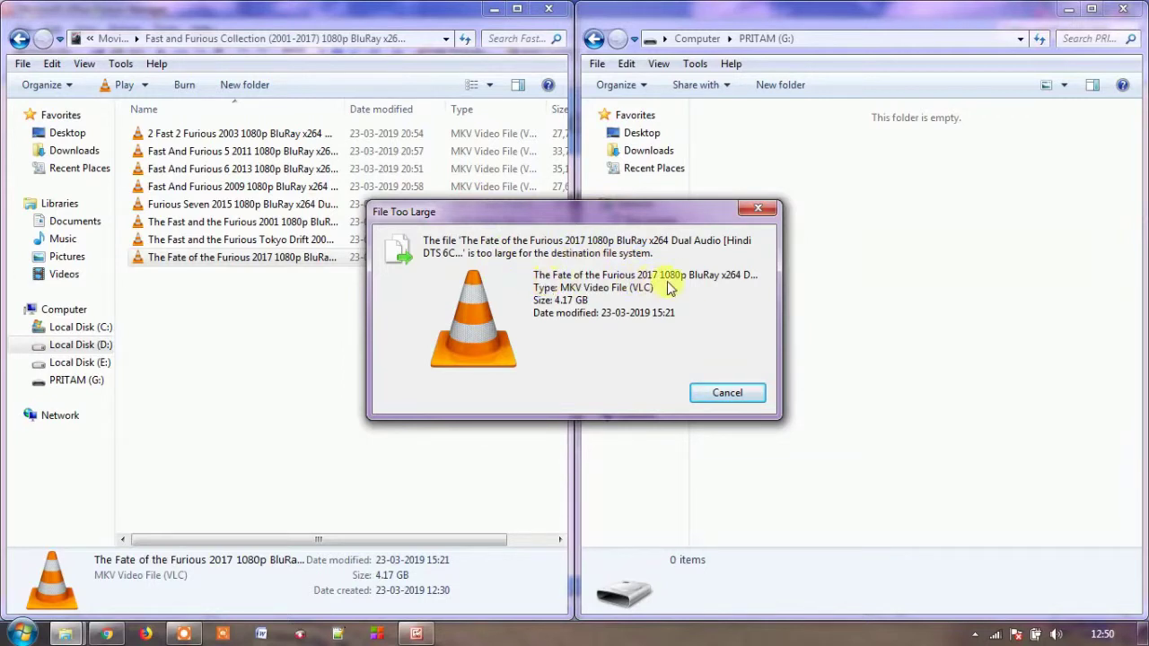
click(727, 395)
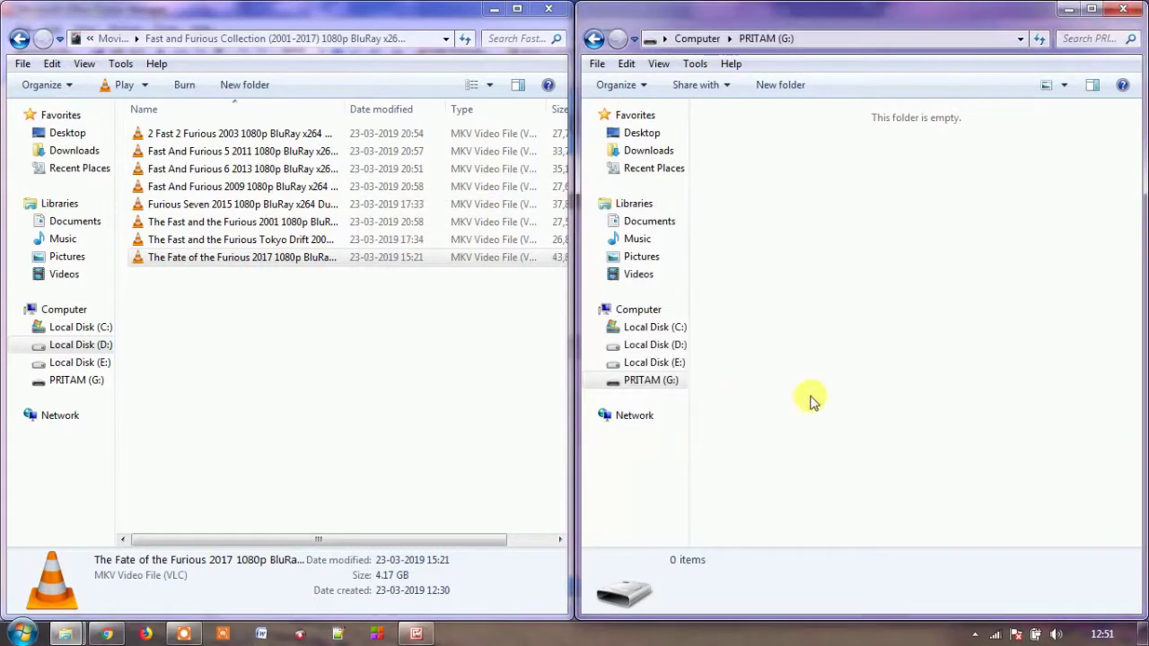
Check the size of The Fate of the Furious 2017 file in its properties
right_click(304, 261)
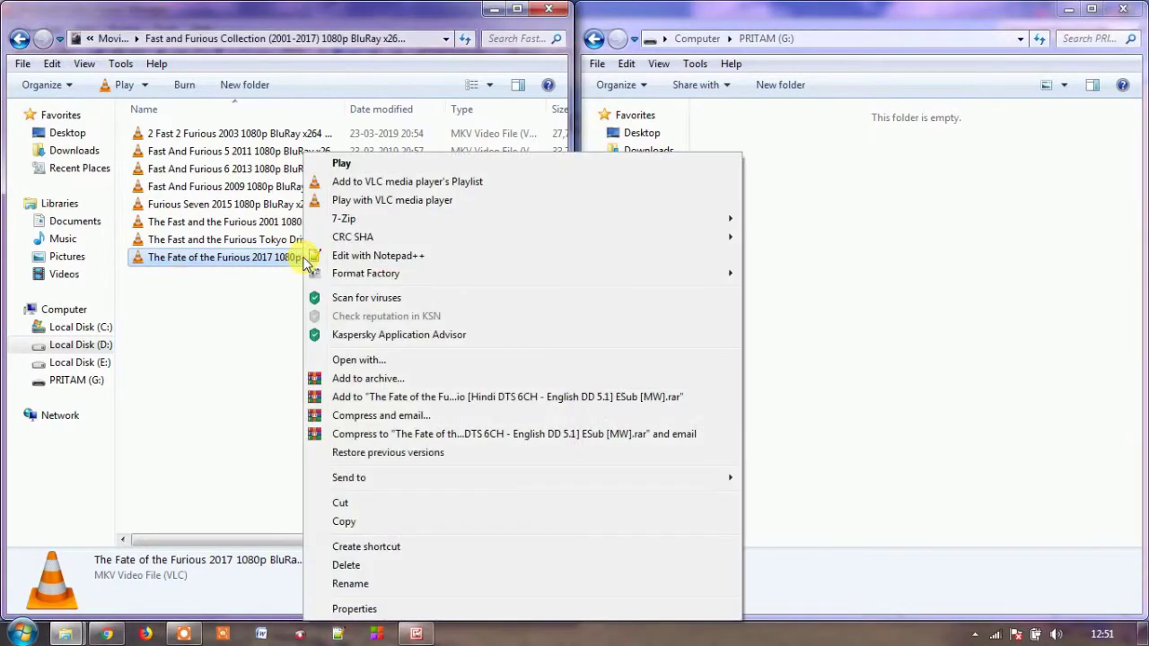
click(380, 610)
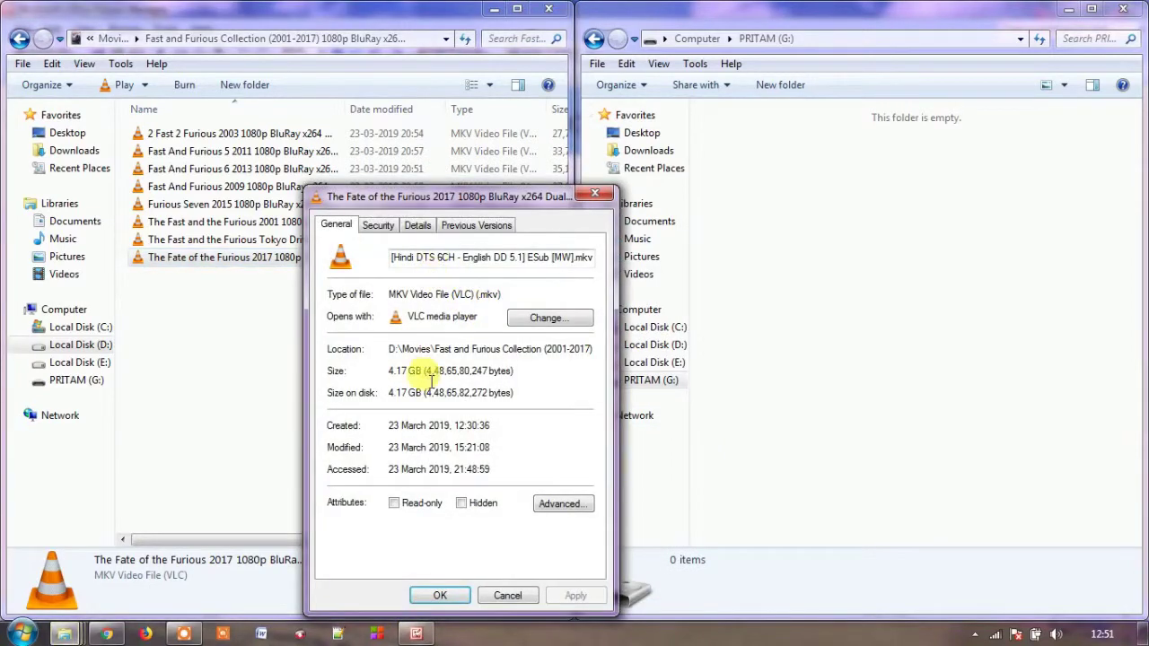
click(595, 194)
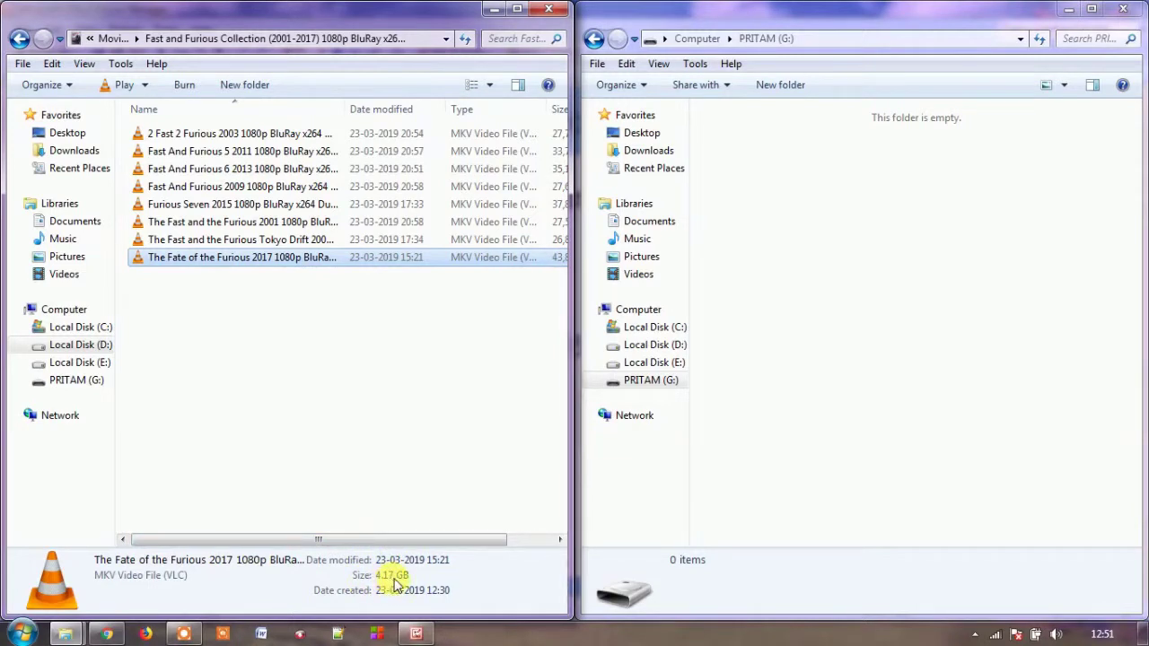
Return to the drive list and check the file system of removable drive G: in its properties
click(594, 39)
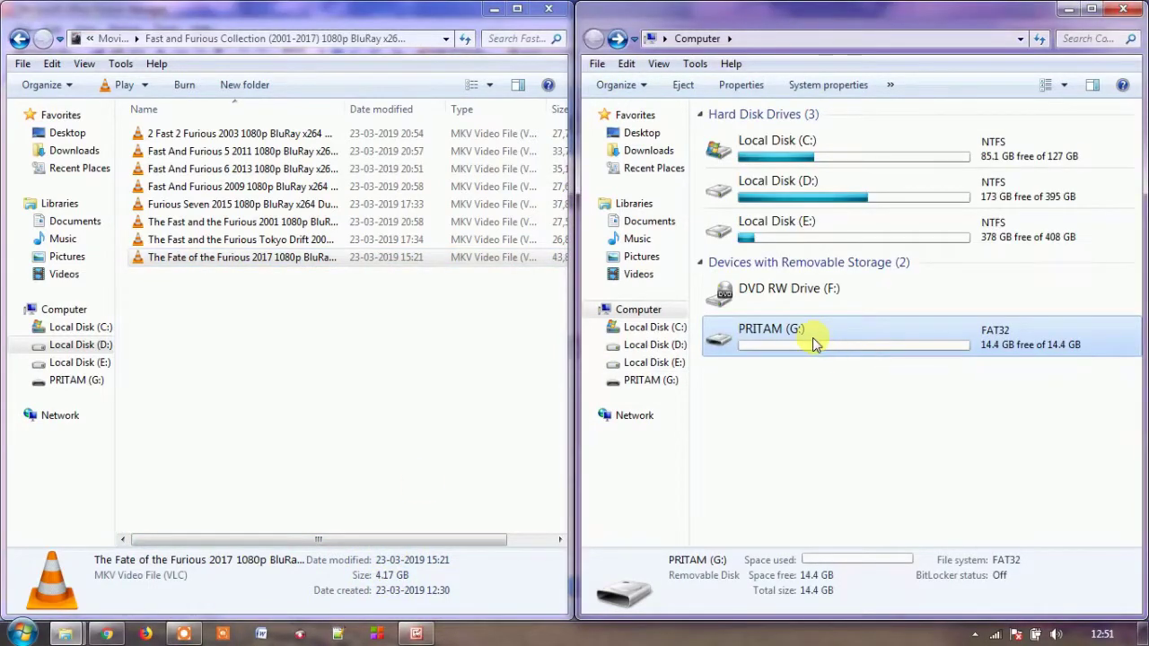
click(237, 262)
double_click(781, 337)
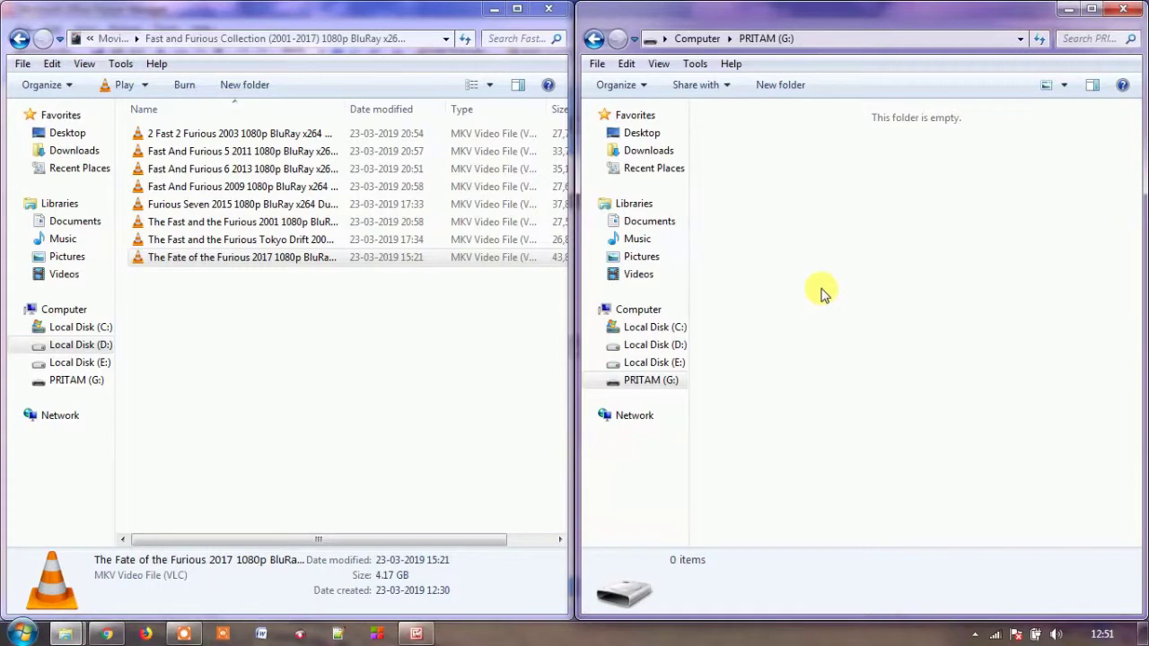
key(BackSpace)
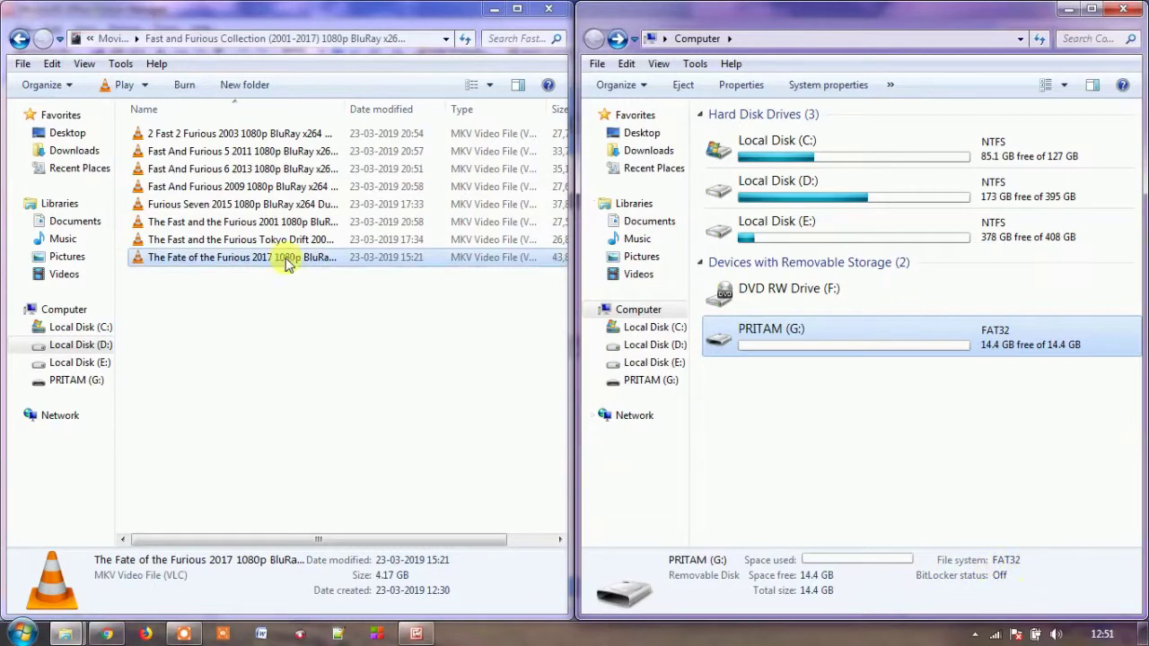
click(849, 343)
right_click(849, 343)
click(907, 576)
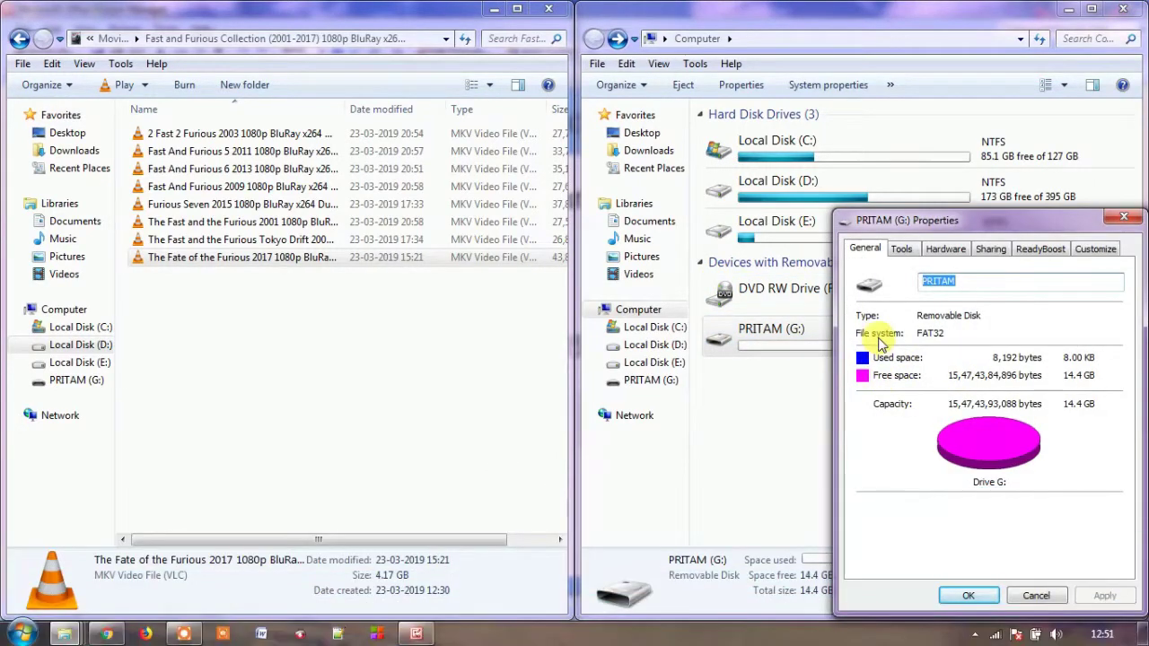
click(1123, 216)
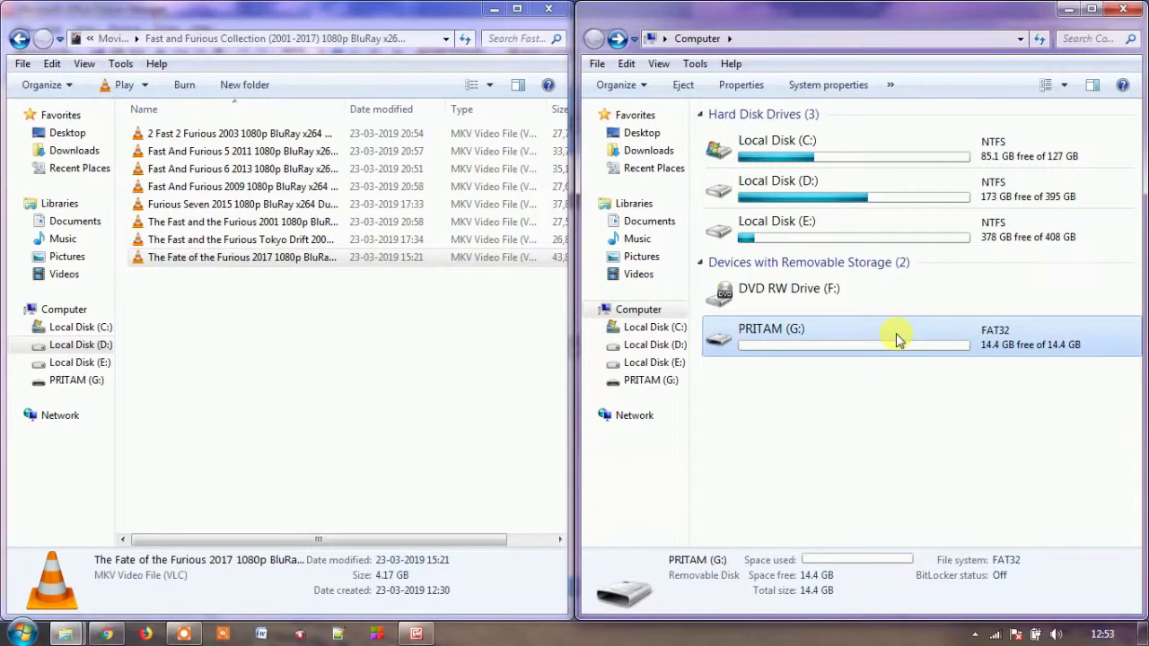
Set up a format of removable drive G: with the NTFS file system and the default allocation size
right_click(841, 343)
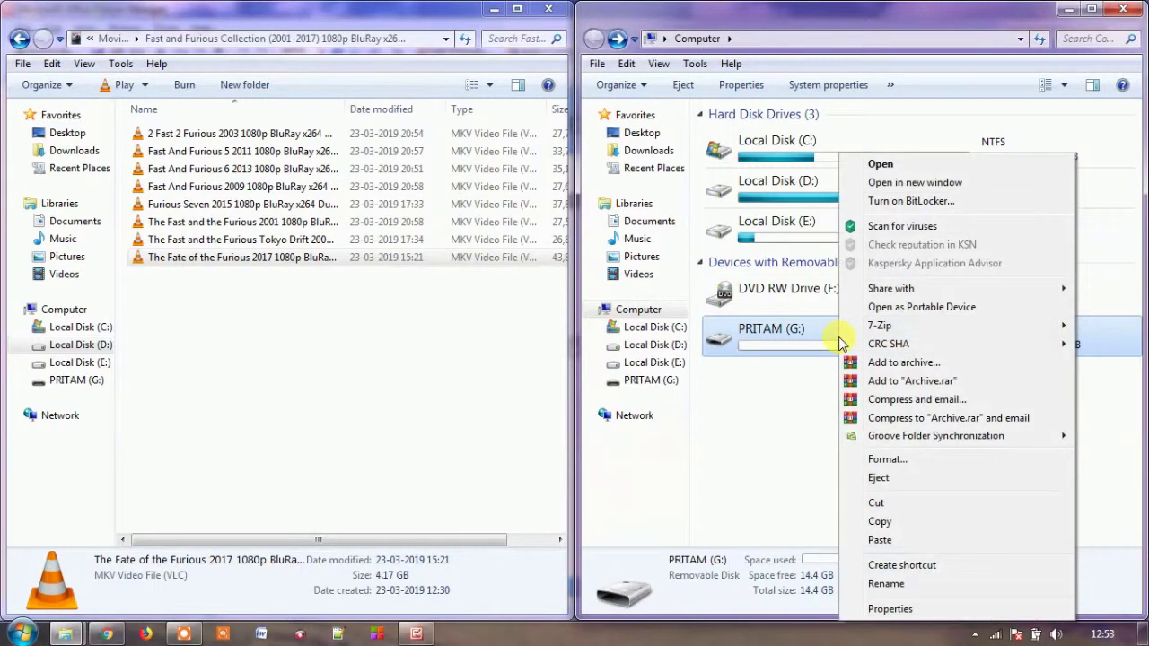
click(886, 460)
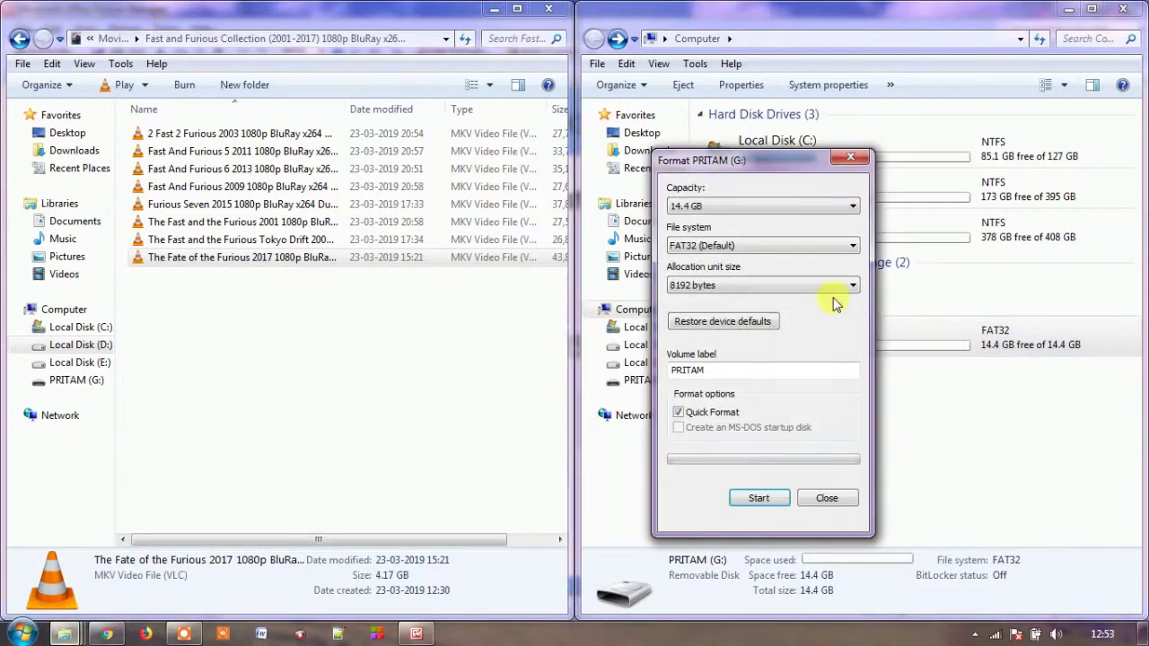
click(696, 247)
click(729, 248)
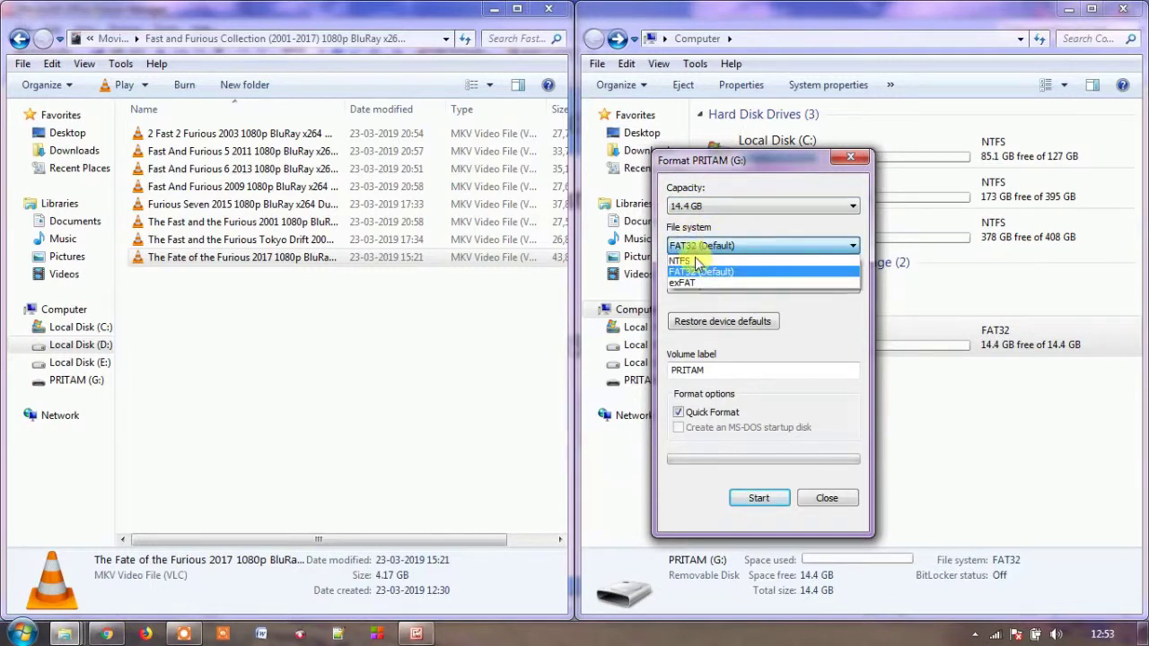
click(682, 261)
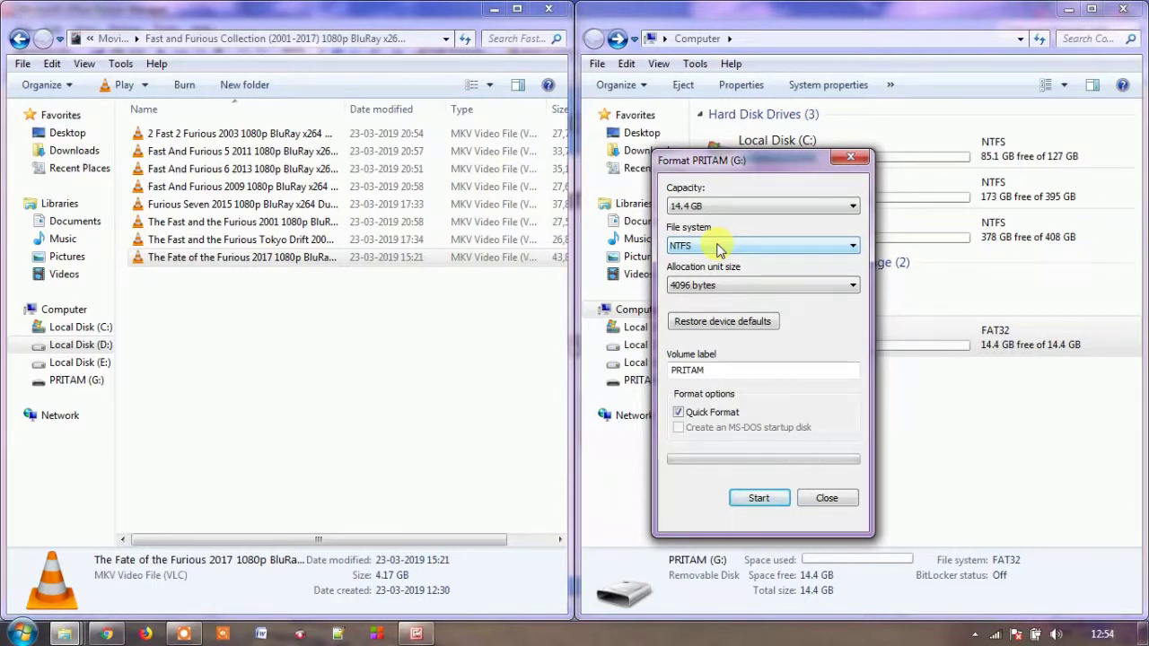
click(723, 285)
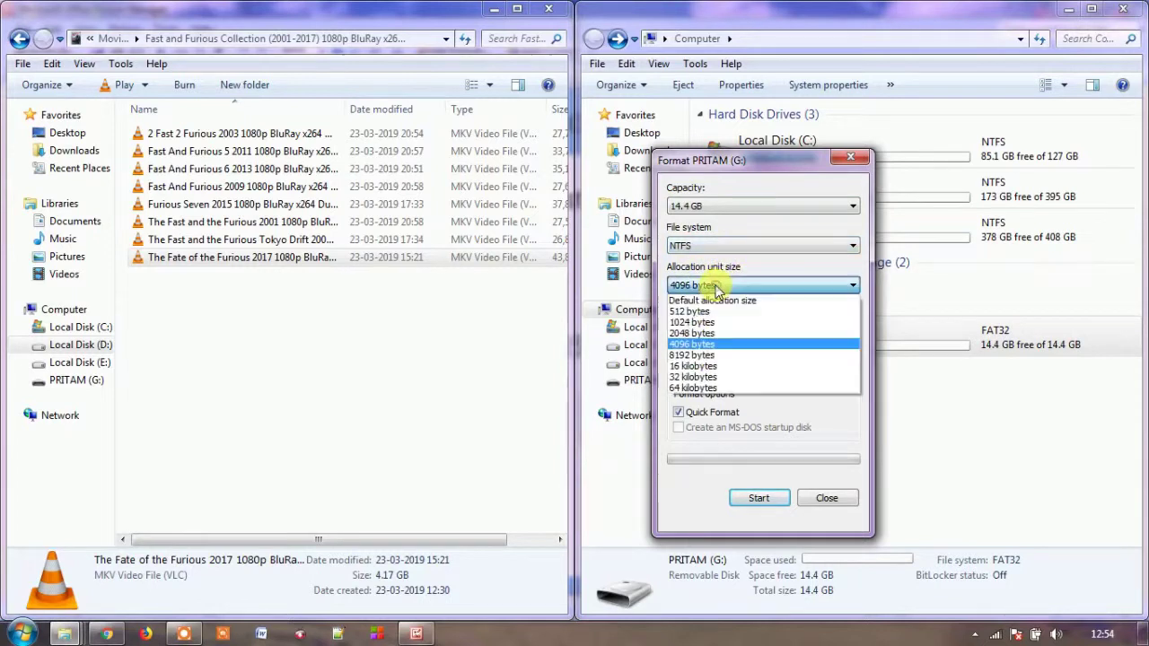
click(715, 300)
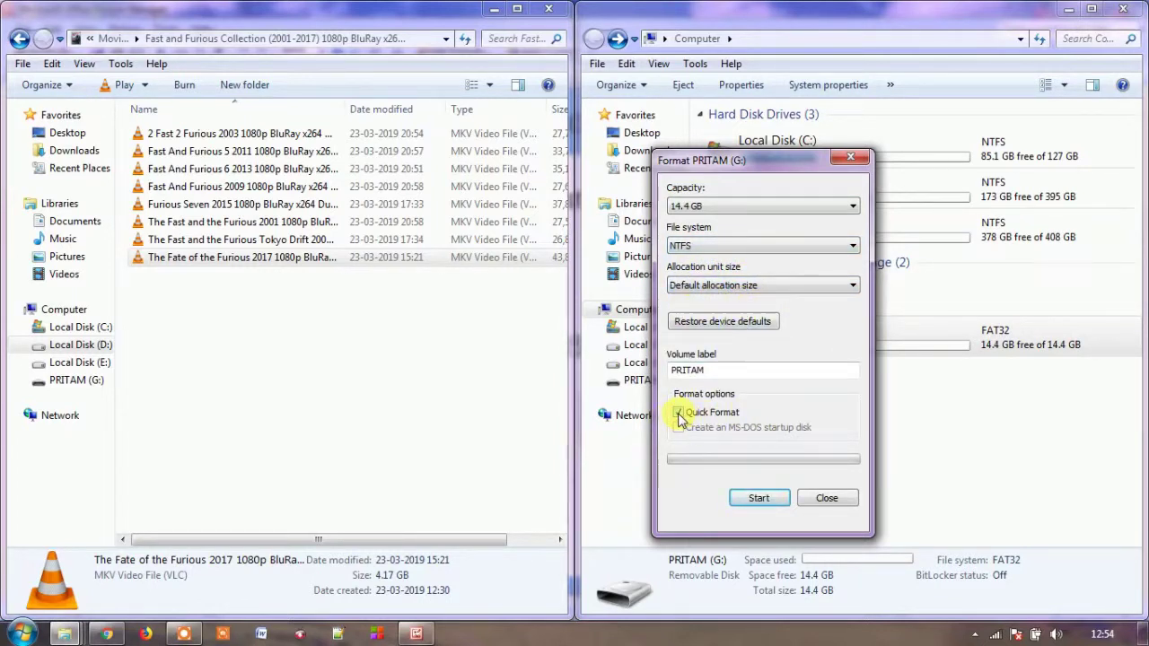
Run the format of drive G: with Quick Format enabled, accepting the data erasure, and close the format dialog
click(681, 414)
click(680, 415)
click(767, 503)
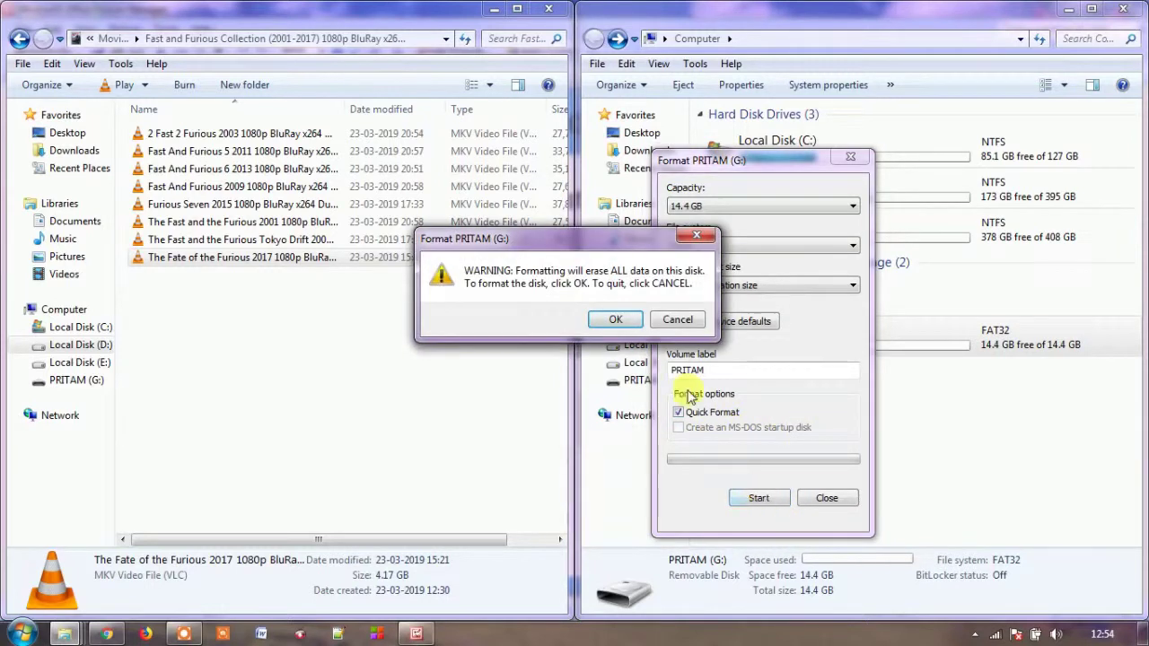
click(622, 321)
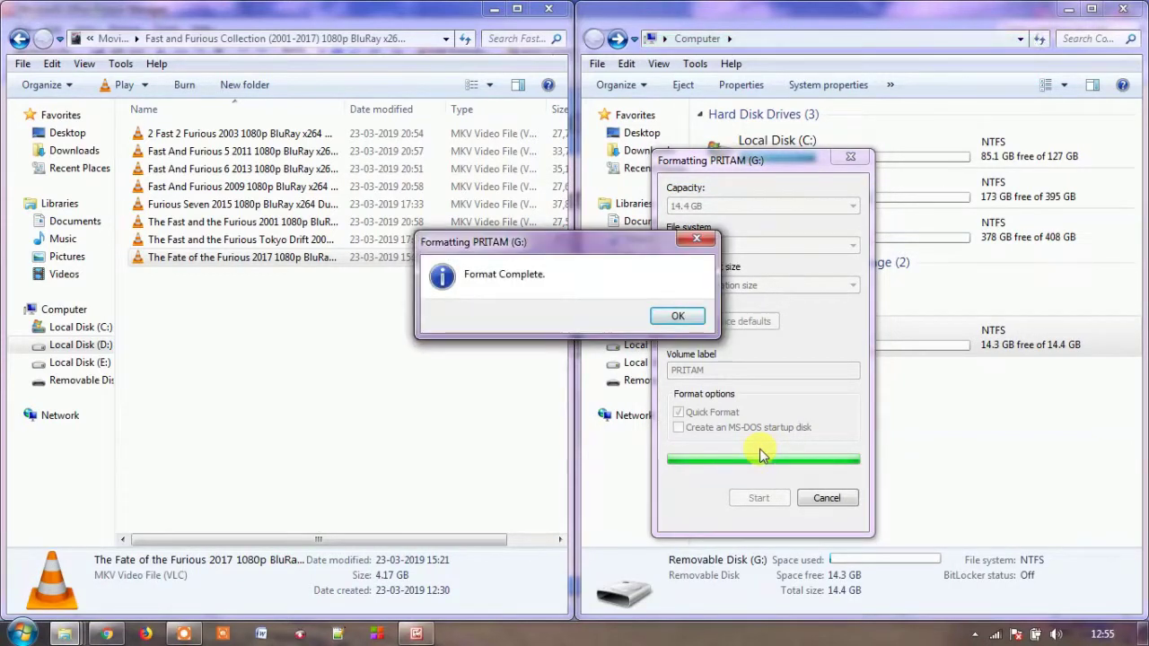
click(679, 321)
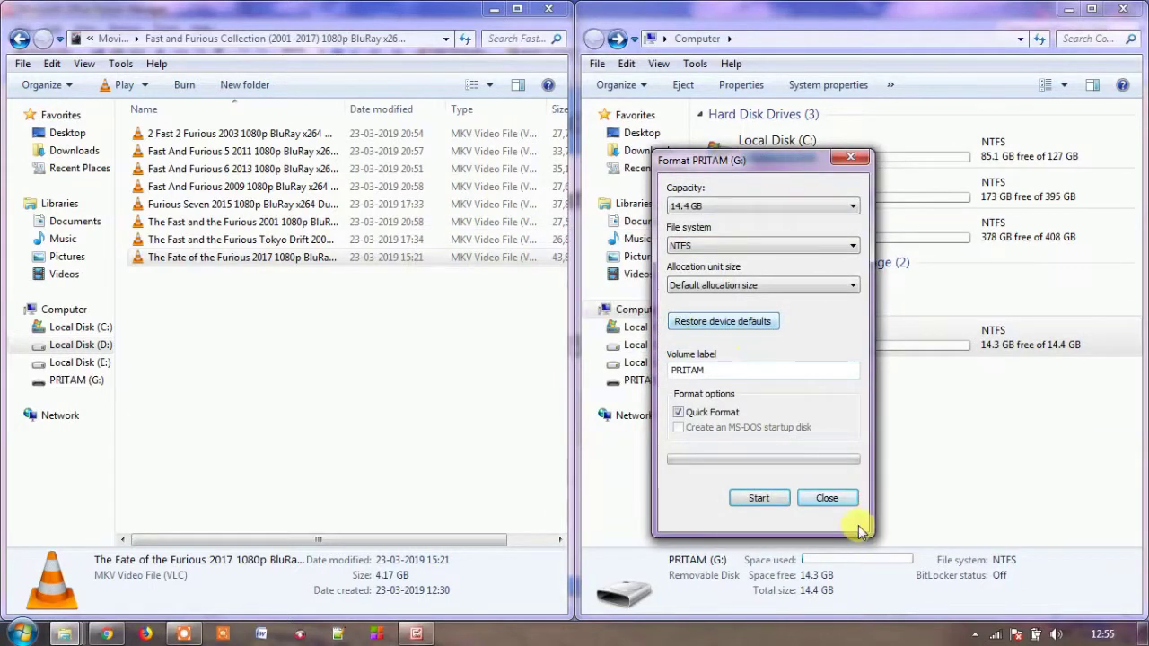
click(827, 498)
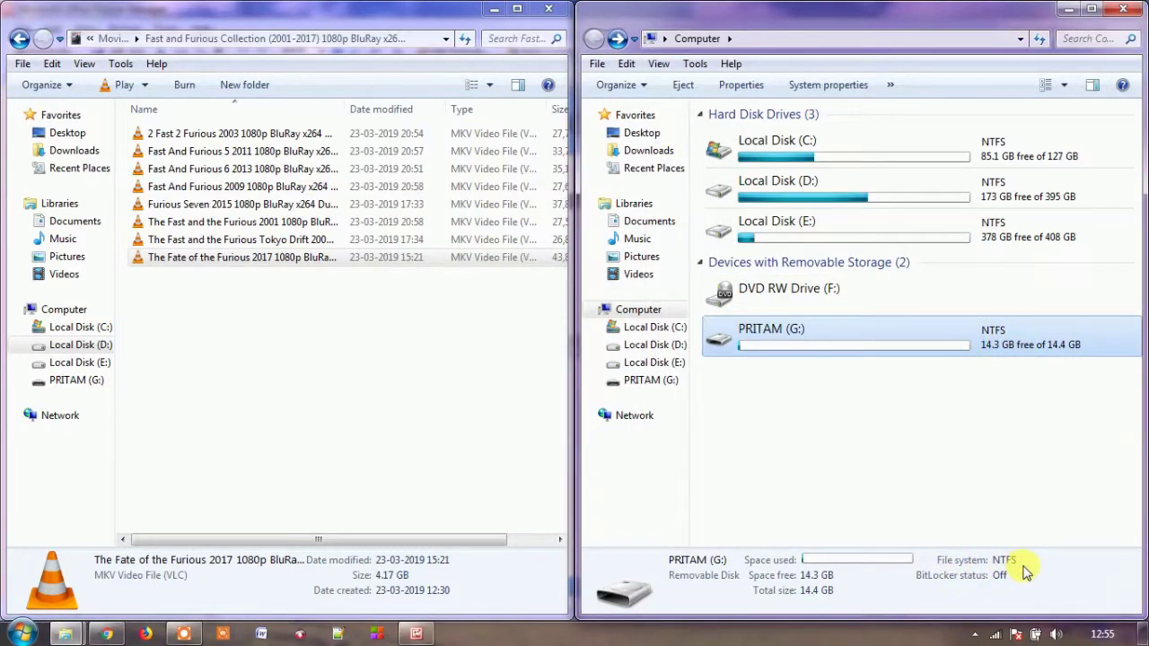
Copy The Fate of the Furious 2017 video file into the root of removable drive G:
click(265, 260)
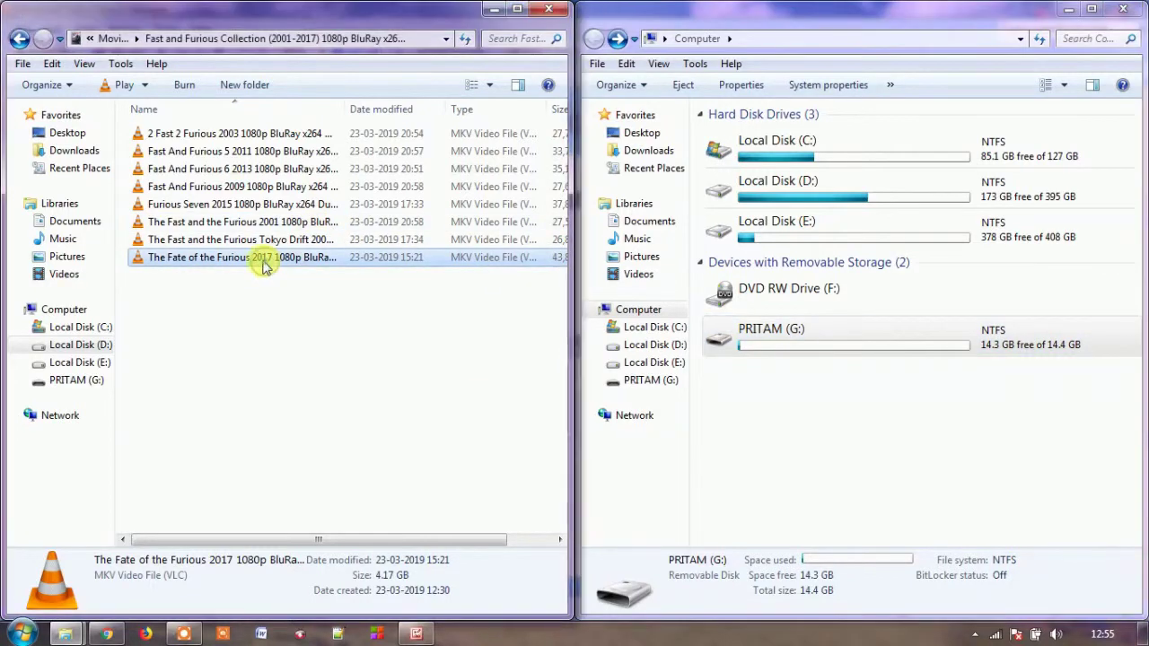
right_click(389, 262)
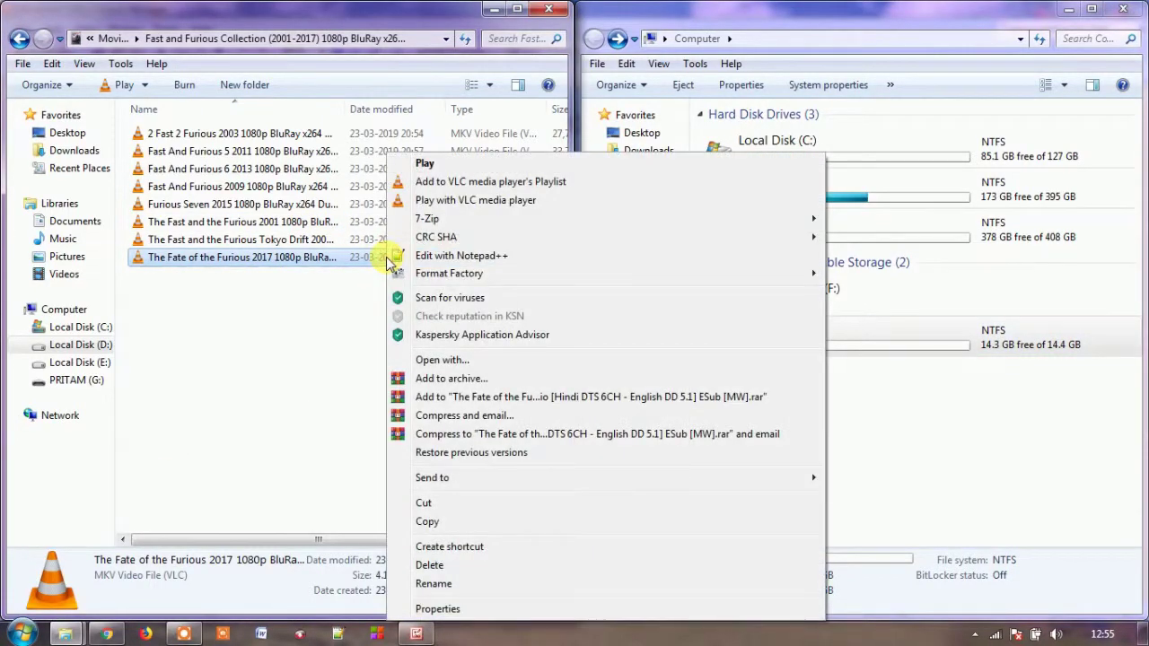
click(429, 526)
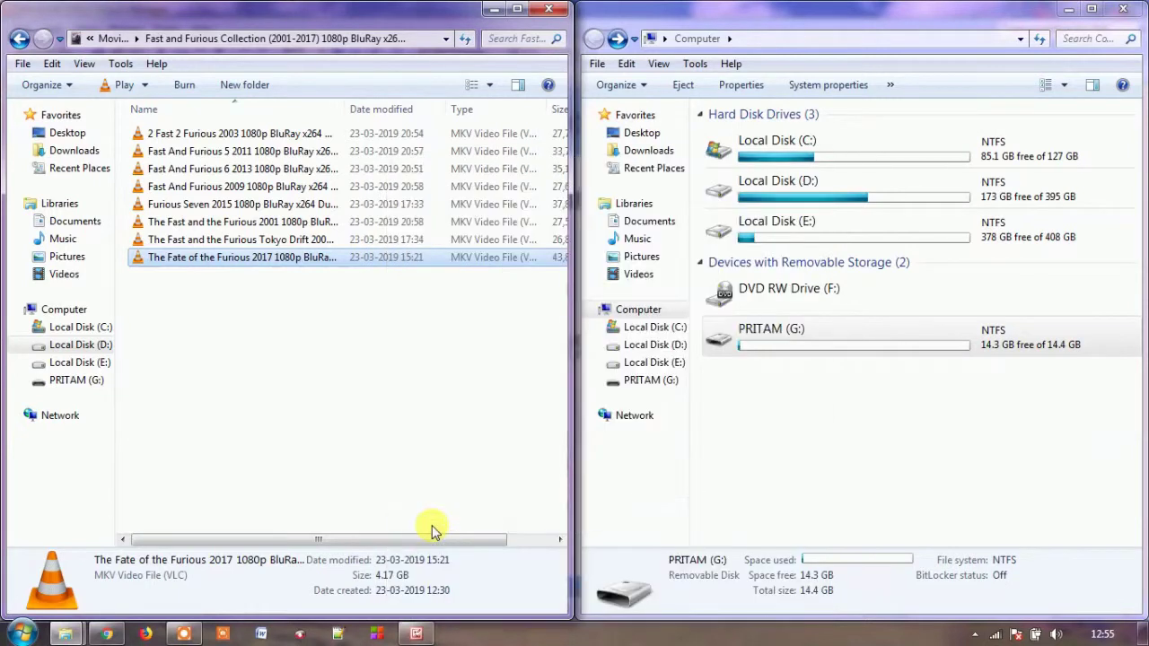
double_click(815, 336)
right_click(774, 165)
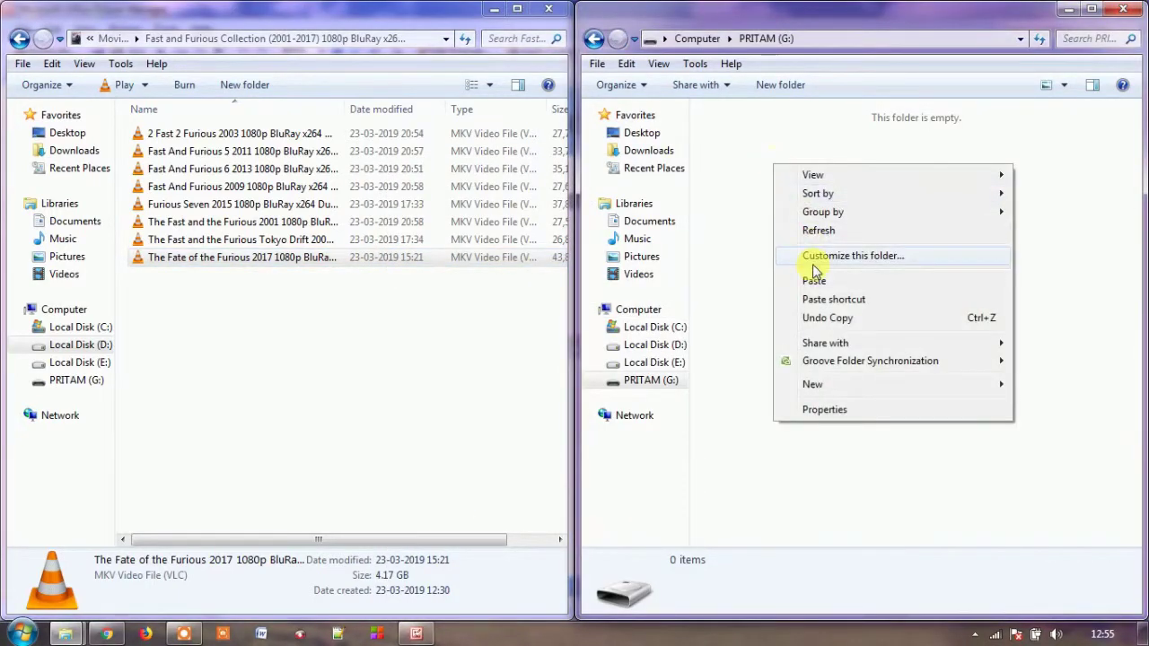
click(808, 280)
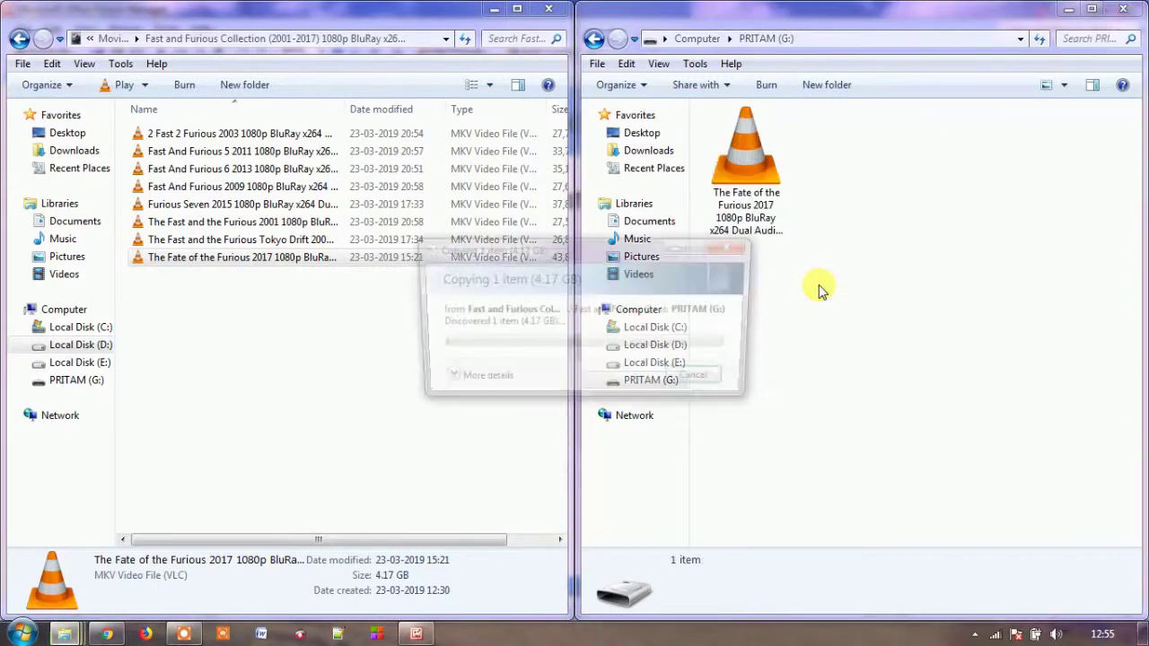